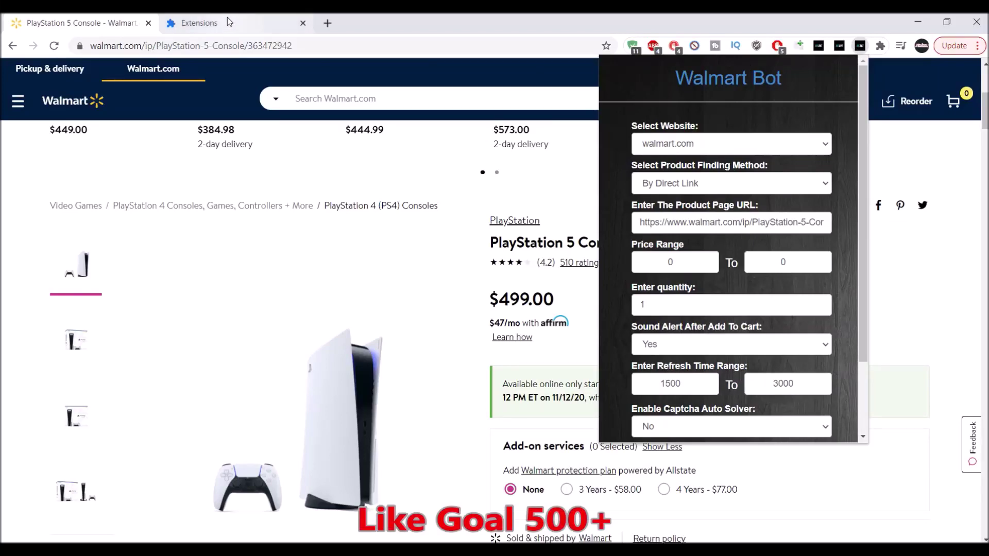
Dismiss the Walmart Bot popup by switching to Chrome's Extensions tab
left_click(228, 17)
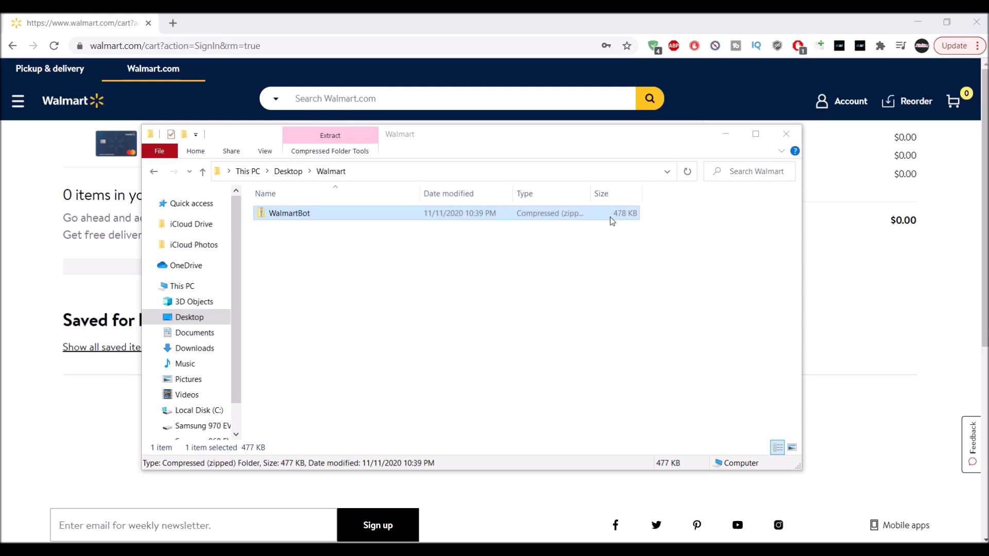
mouse_move(610, 220)
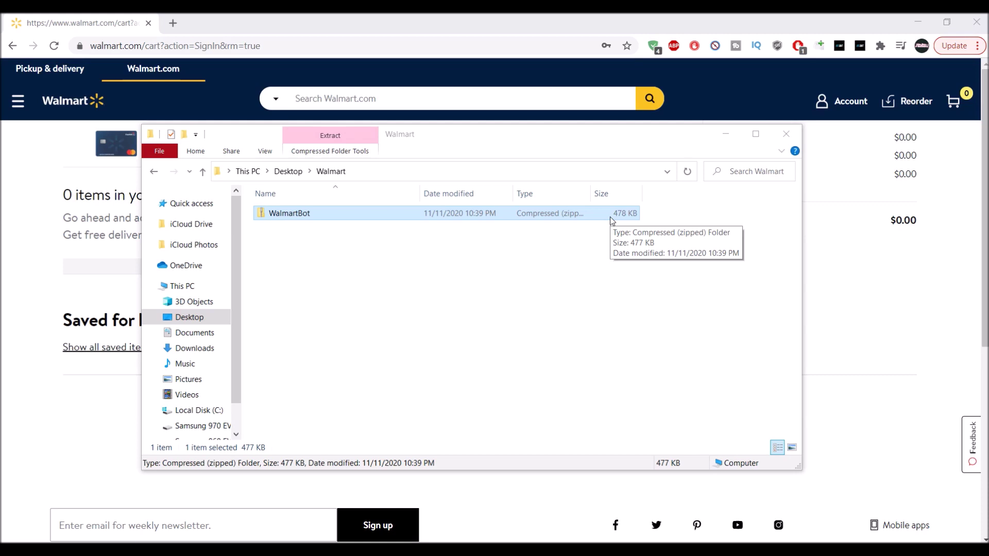
Extract WalmartBot.zip directly into the Desktop Walmart folder
right_click(611, 219)
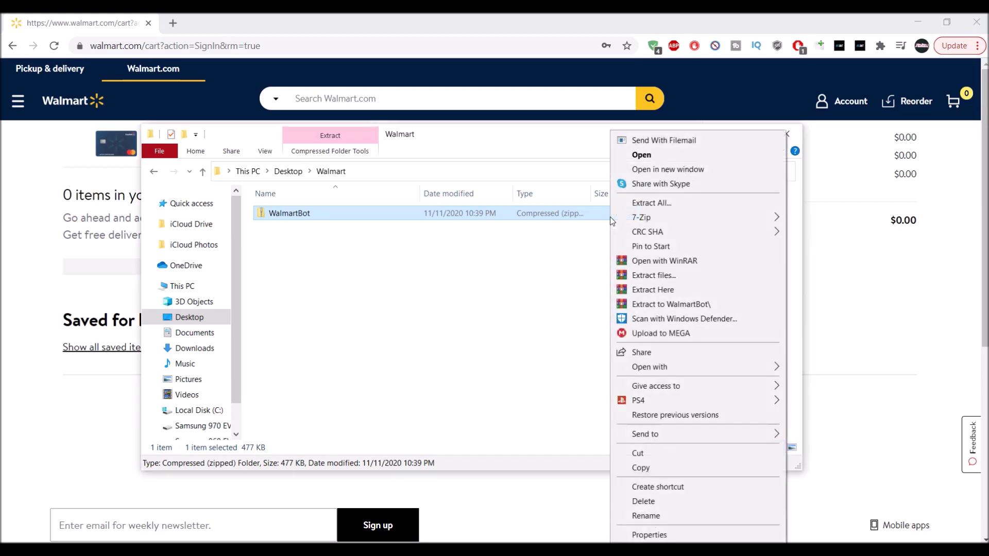
left_click(646, 289)
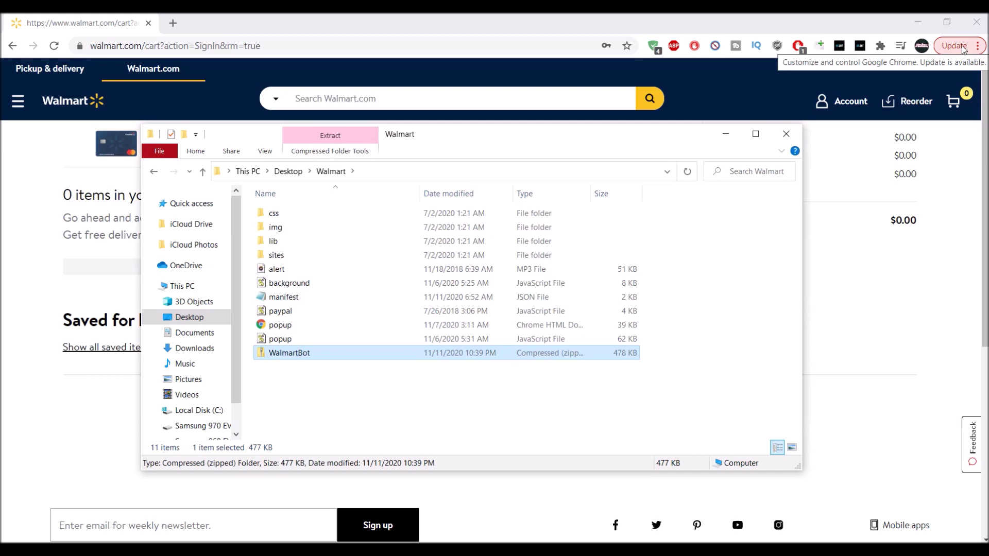
left_click(963, 50)
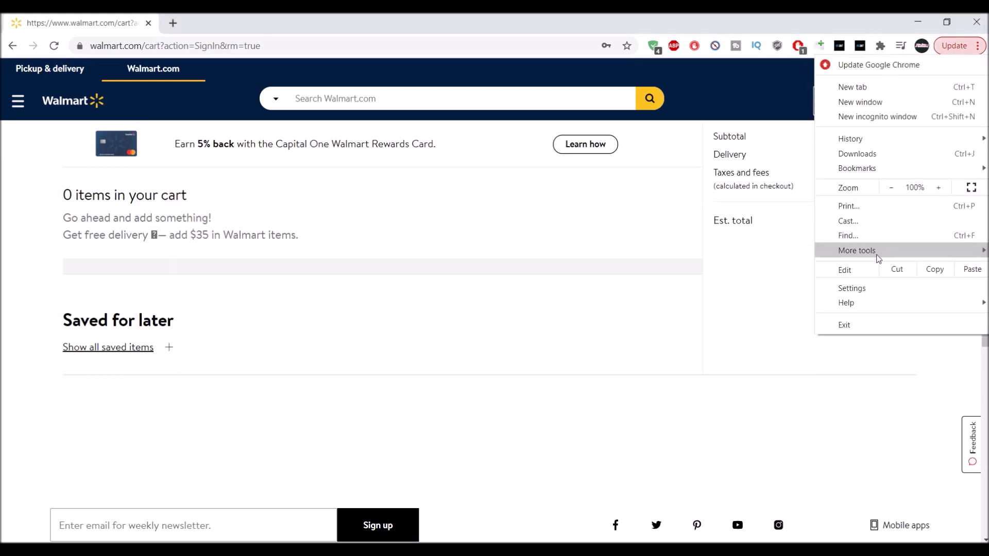
mouse_move(856, 251)
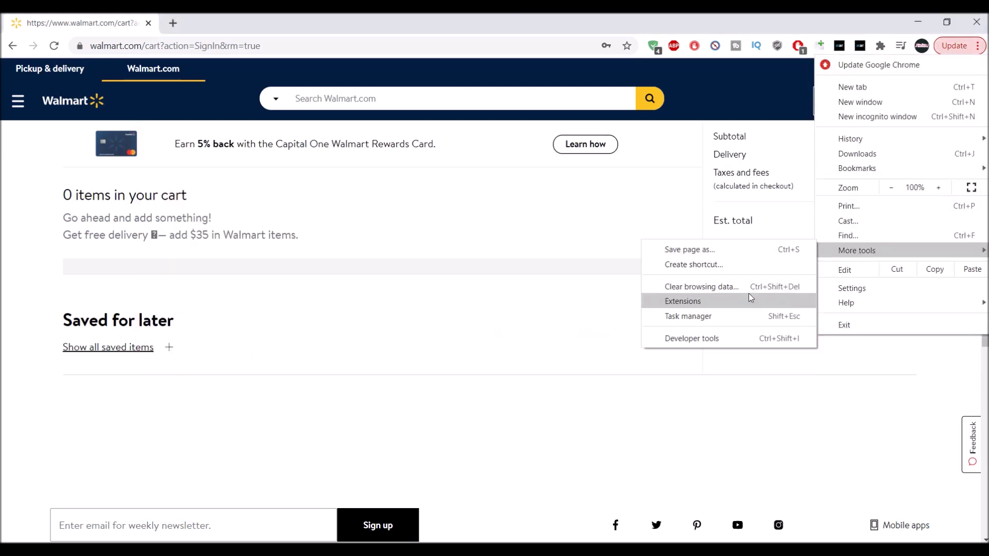
Load the Desktop\Walmart folder into Chrome as an unpacked extension
left_click(747, 299)
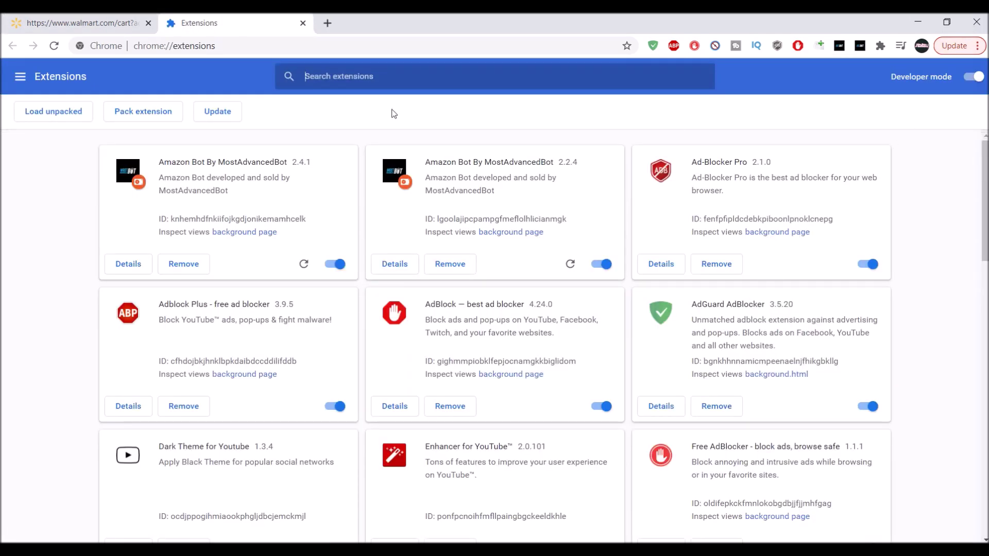
left_click(71, 110)
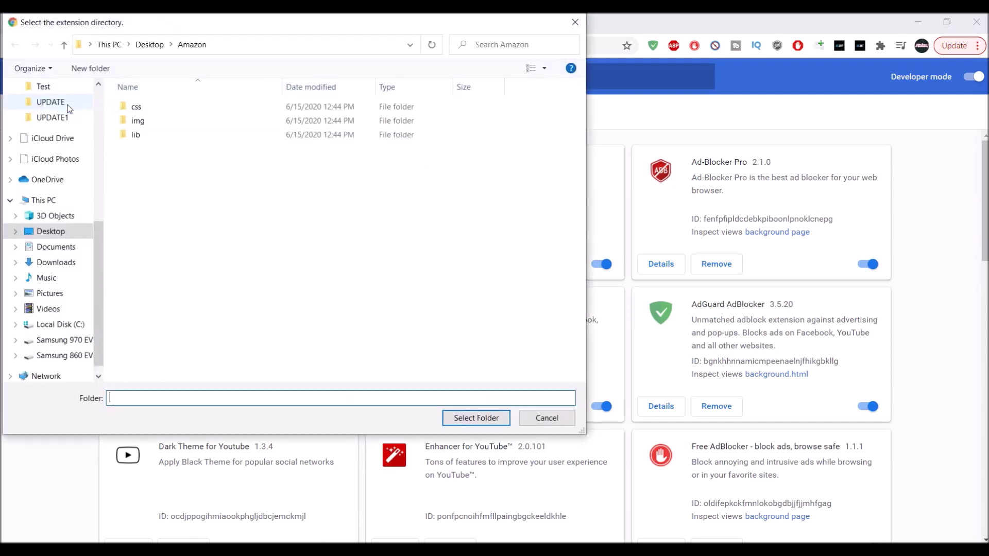
left_click(149, 44)
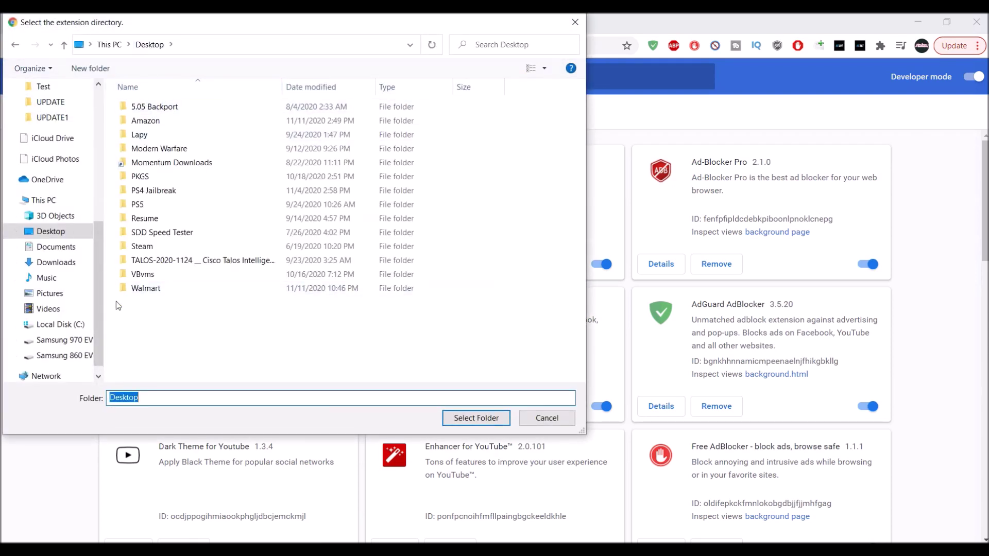
double_click(143, 288)
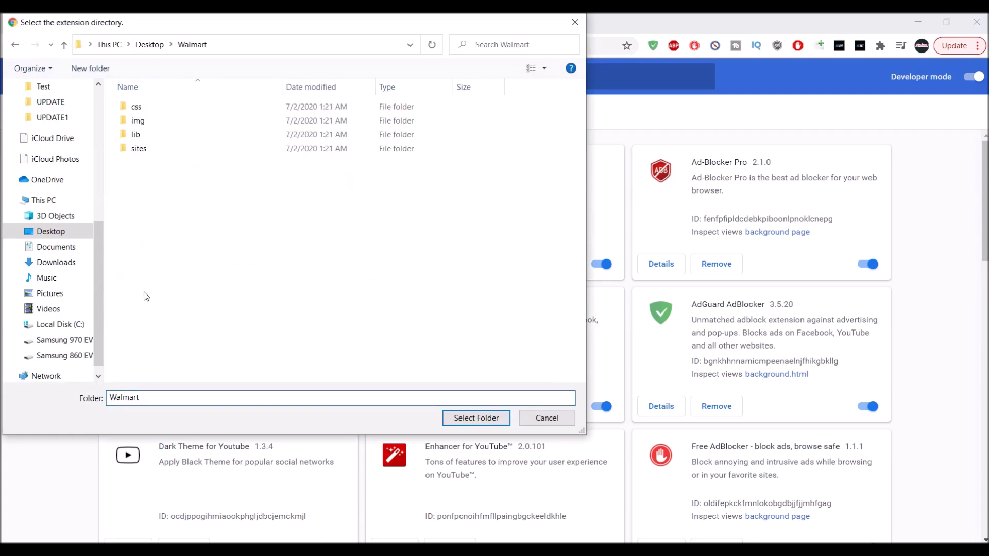
left_click(464, 420)
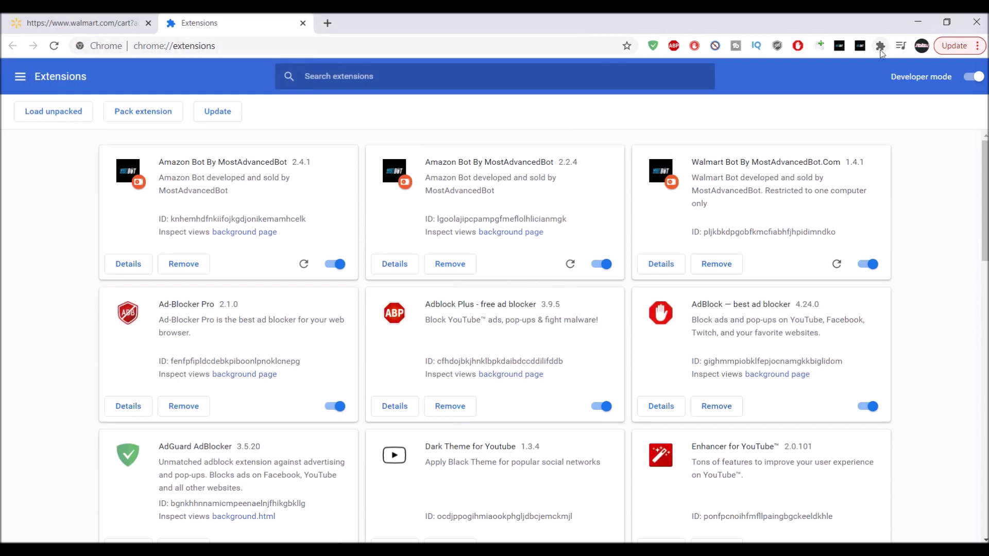
Pin Walmart Bot to the toolbar and open its settings over the Walmart cart page
left_click(880, 46)
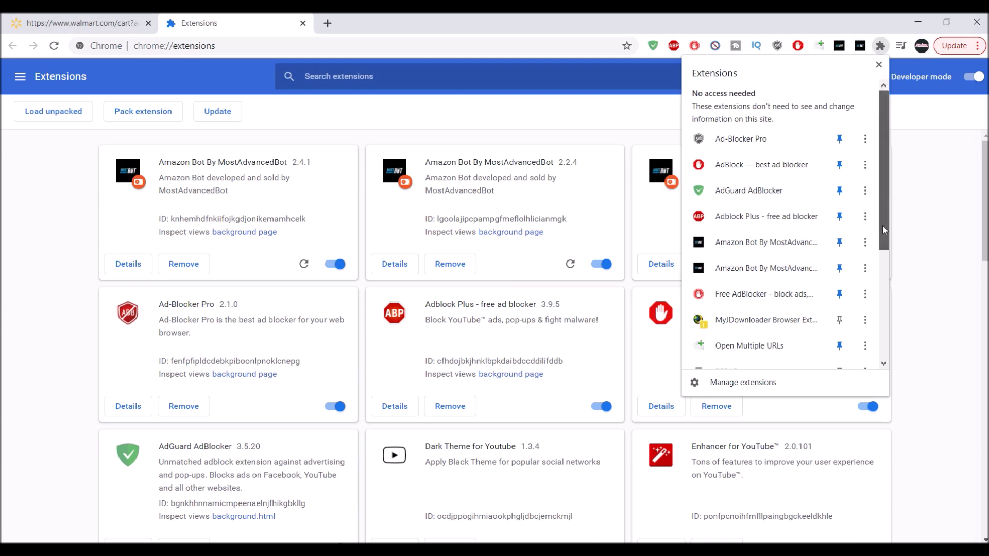
left_click_drag(883, 230, 862, 352)
left_click(840, 331)
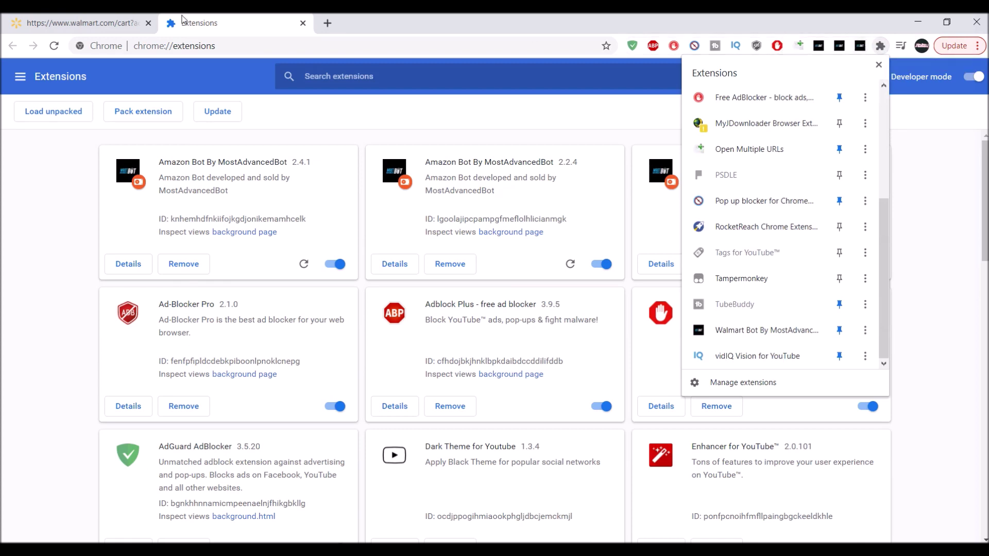
left_click(124, 25)
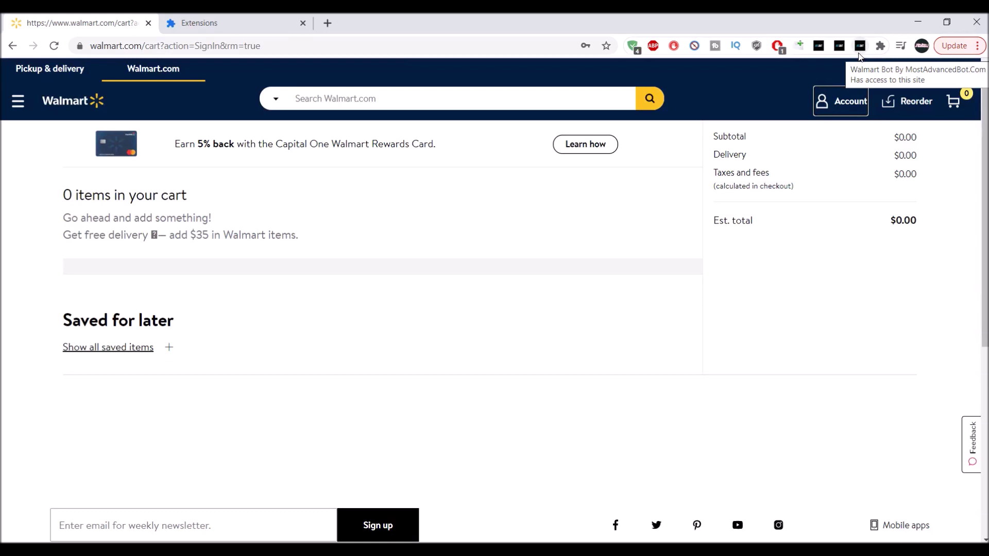
left_click(859, 47)
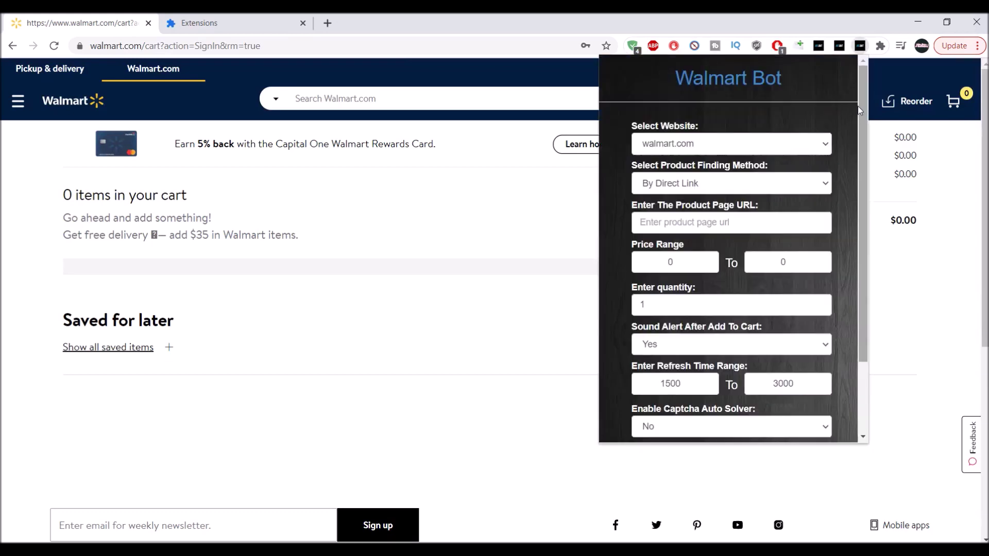
scroll(849, 248, "down", 3)
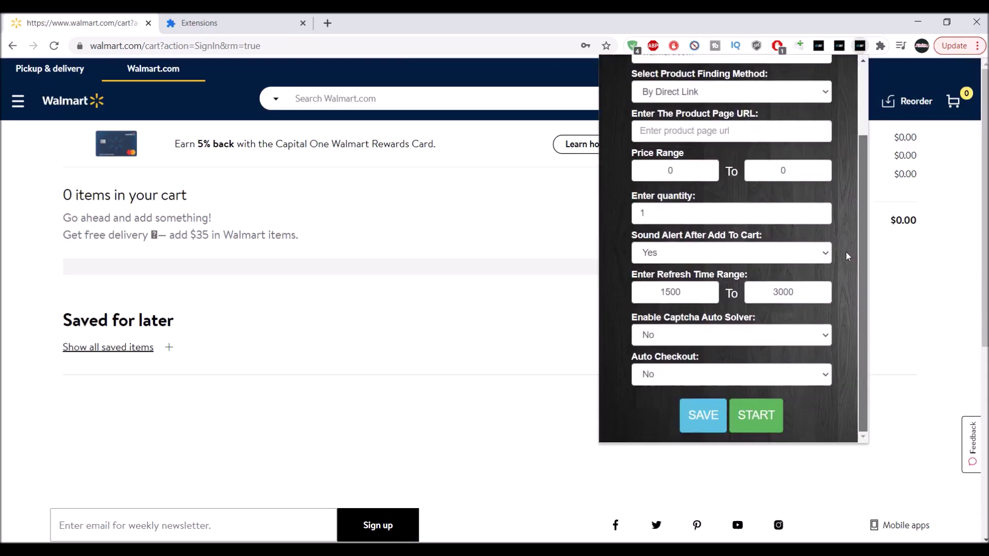
scroll(849, 198, "up", 2)
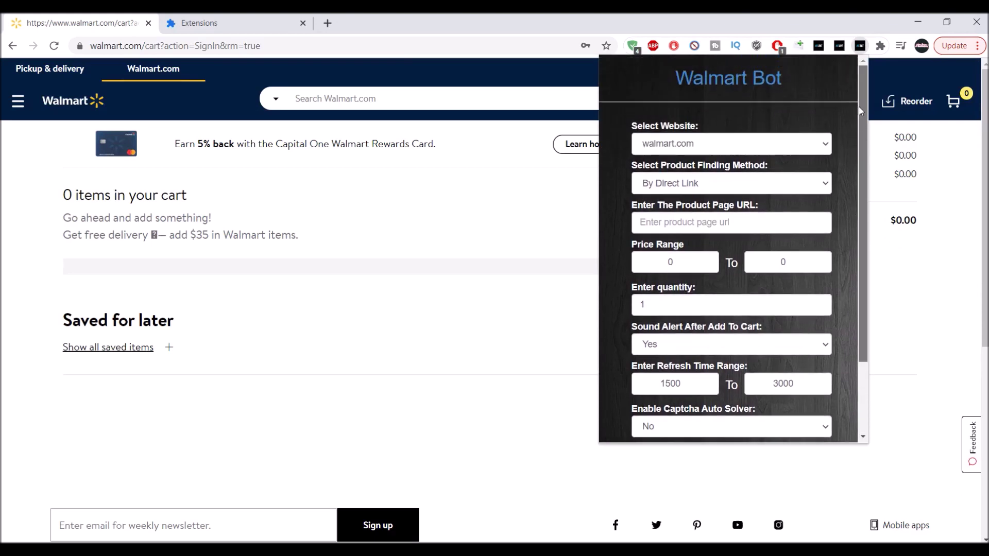
Search Walmart for 'playstation 5' and open the PlayStation 5 Console result priced $499.00
left_click(406, 99)
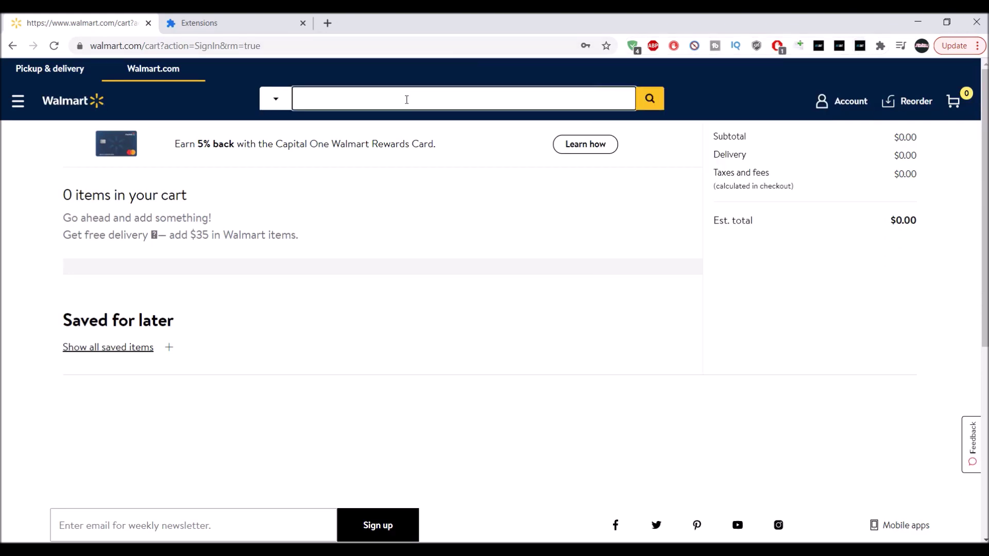
type("play")
left_click(364, 147)
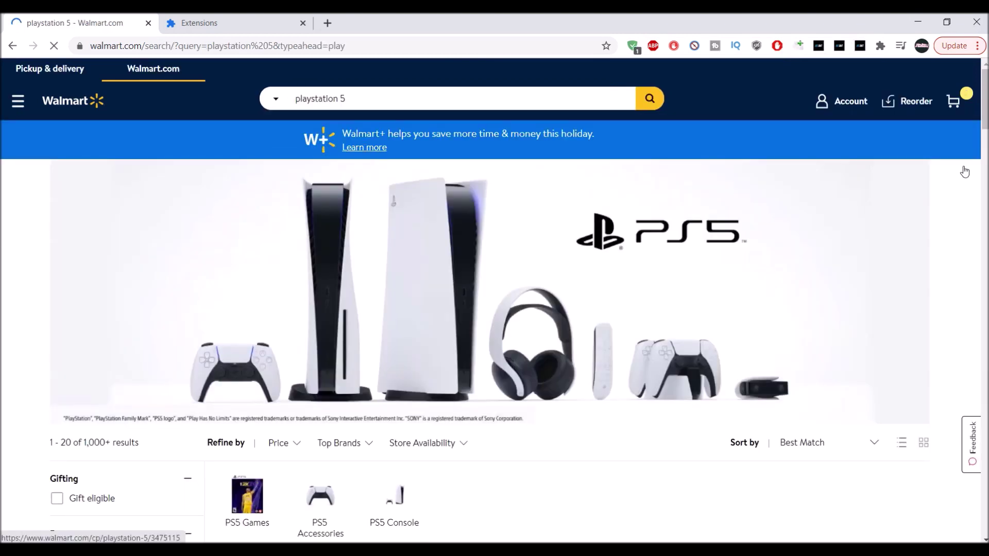
left_click_drag(984, 108, 984, 154)
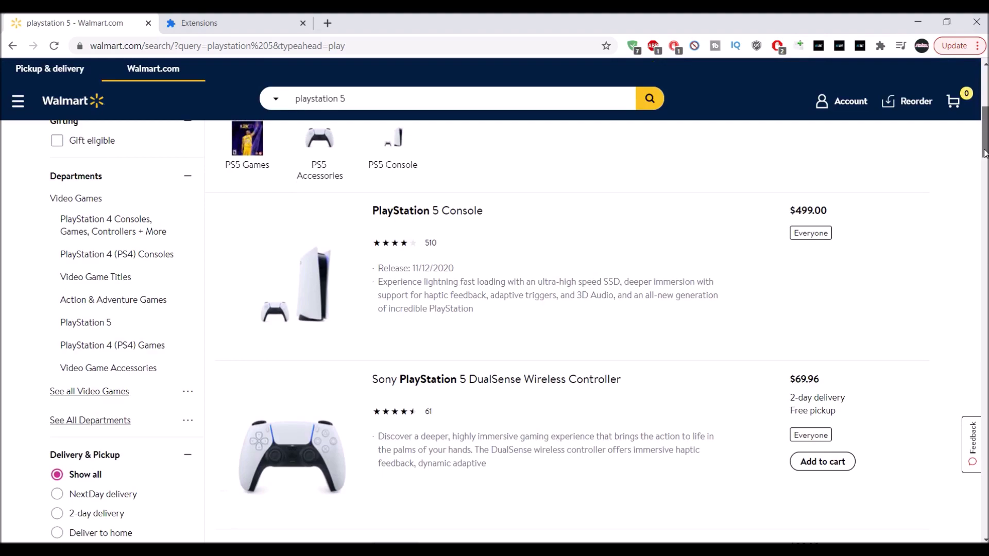
mouse_move(984, 153)
left_mouse_down()
mouse_move(984, 433)
mouse_move(984, 131)
left_mouse_up()
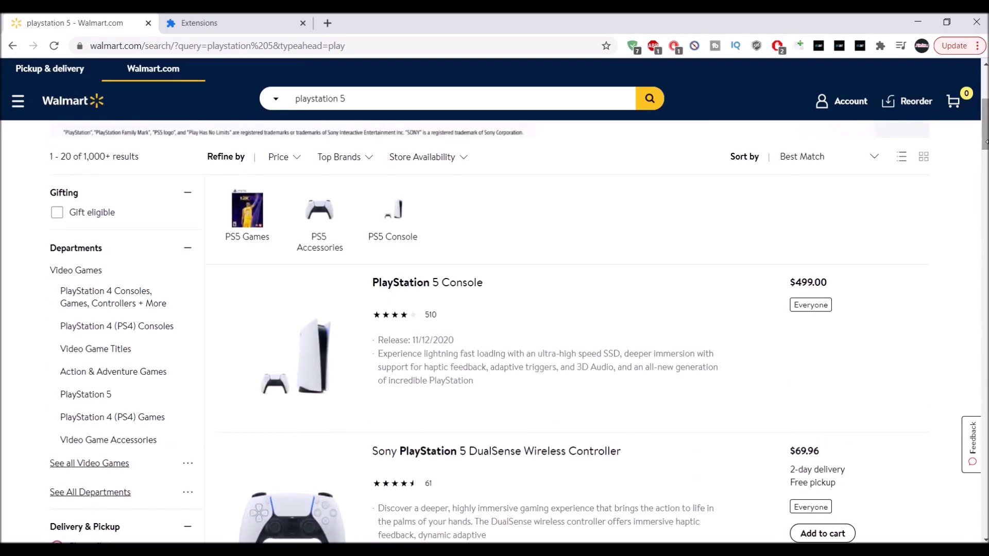
left_click(297, 368)
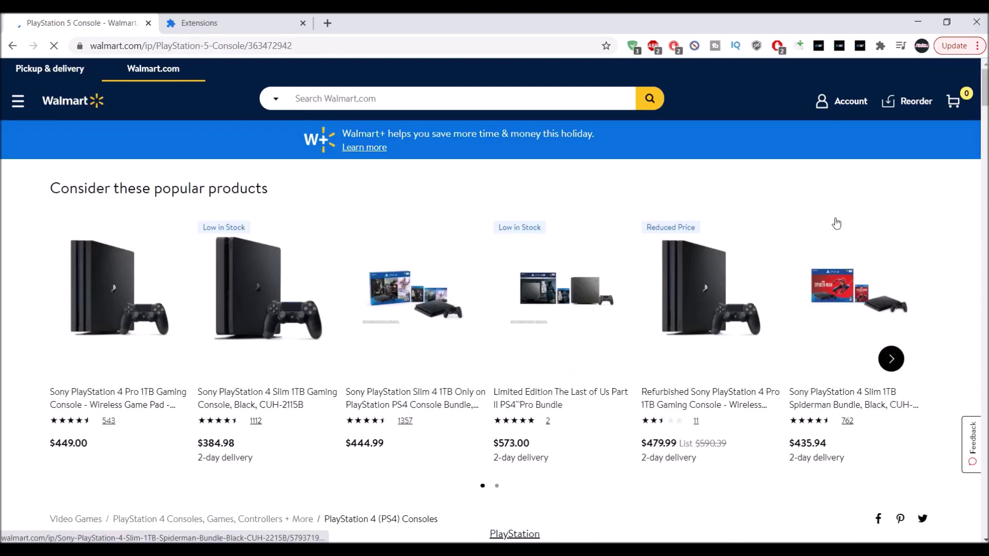
left_click_drag(985, 92, 985, 116)
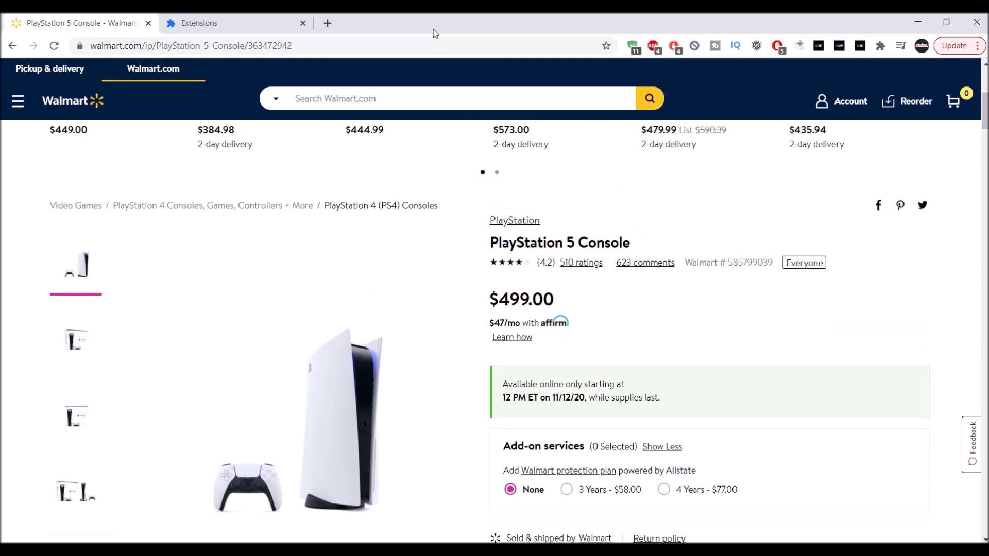
Save Walmart Bot settings with walmart.com, By Direct Link, and the pasted PS5 product URL
left_click(427, 47)
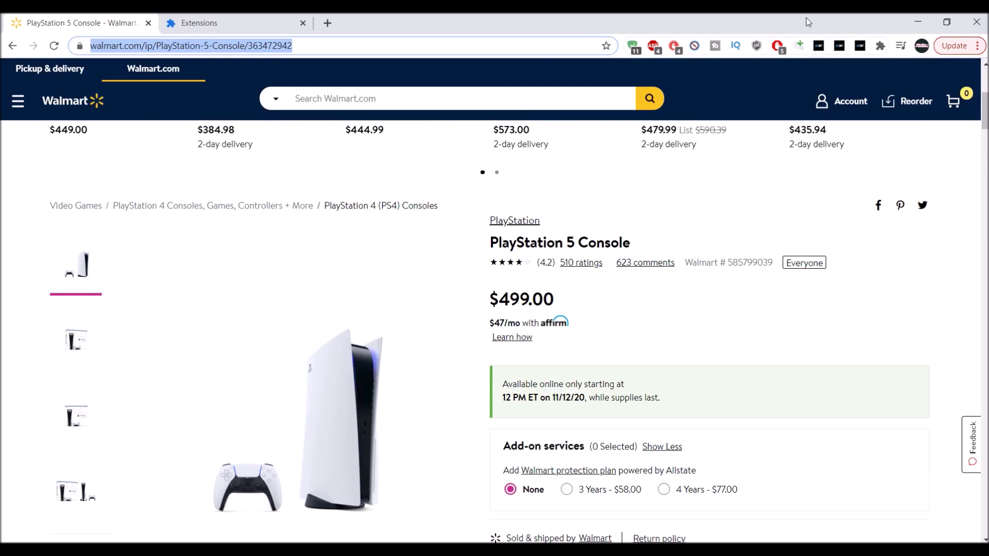
left_click(861, 45)
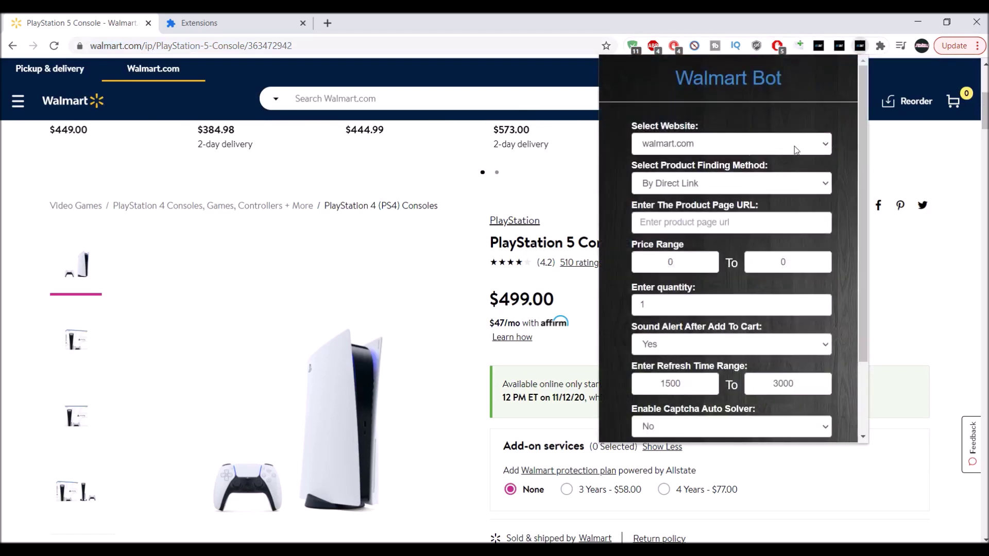
left_click(825, 145)
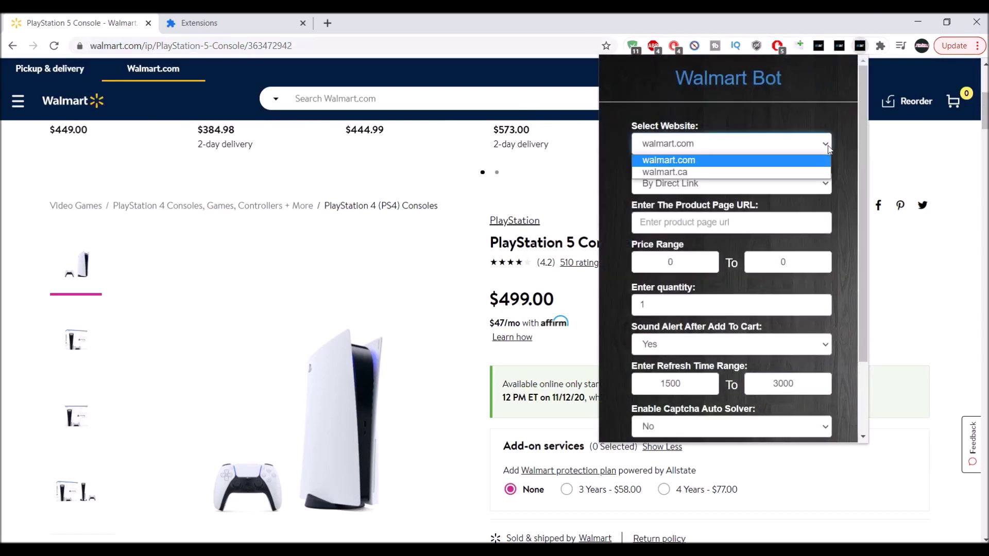
left_click(828, 147)
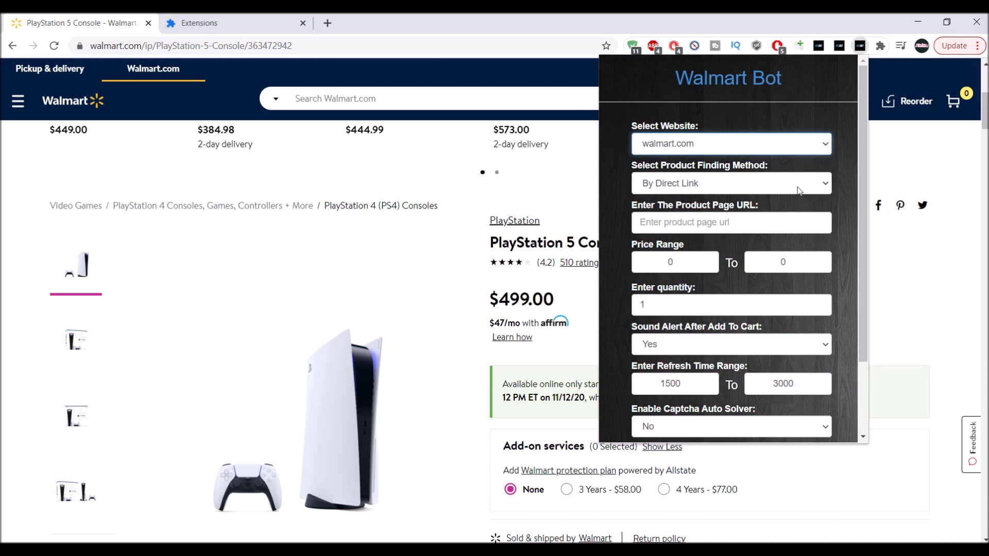
left_click(825, 188)
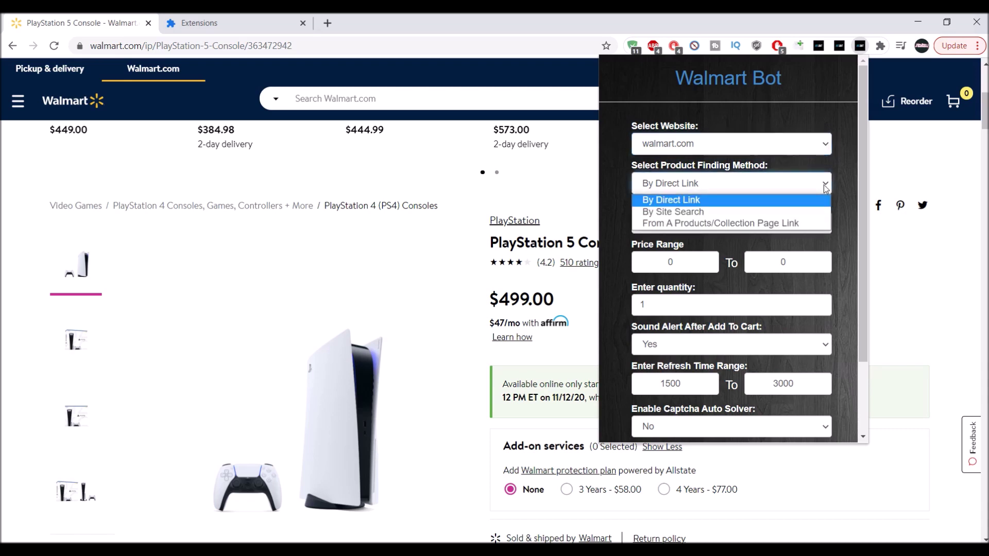
left_click(825, 188)
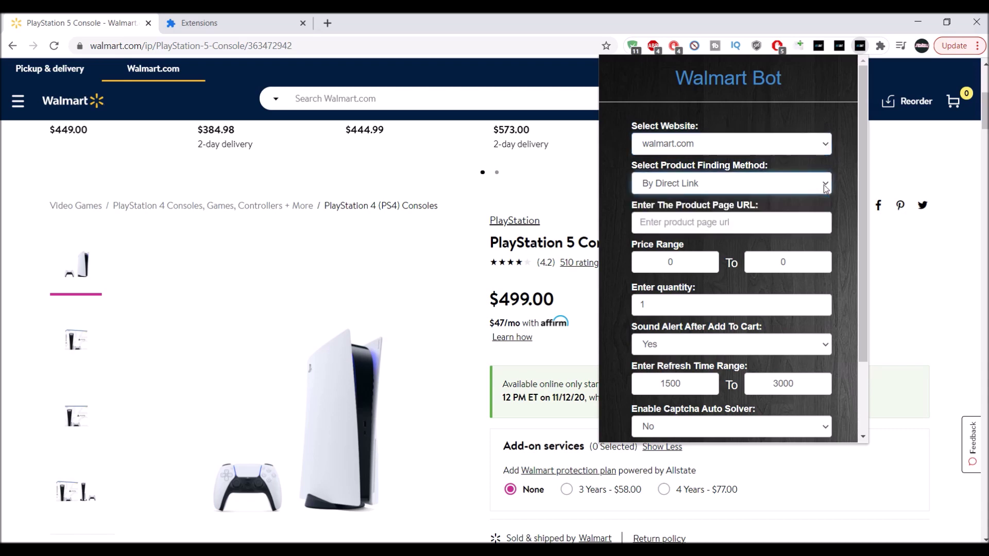
left_click(779, 219)
key("ctrl+v")
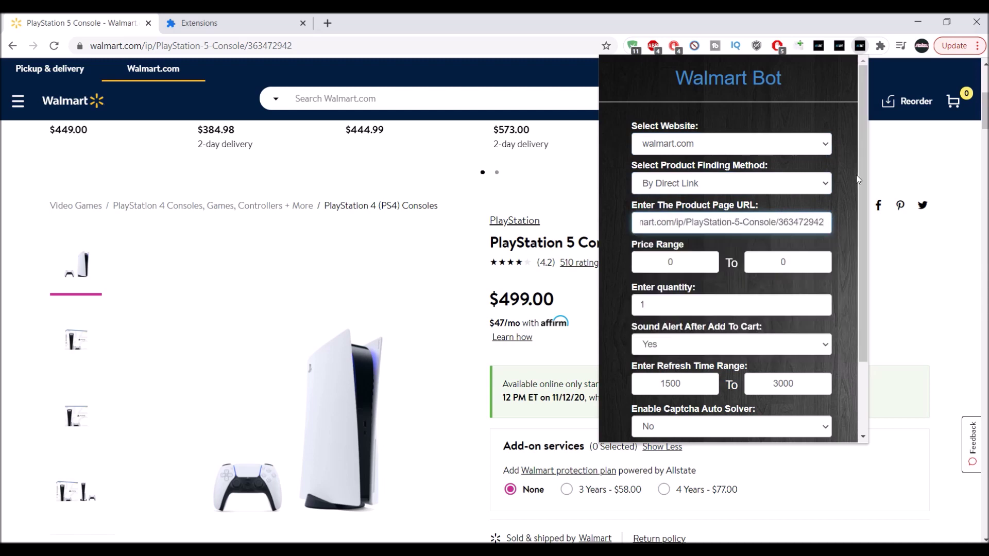
left_click_drag(859, 174, 852, 256)
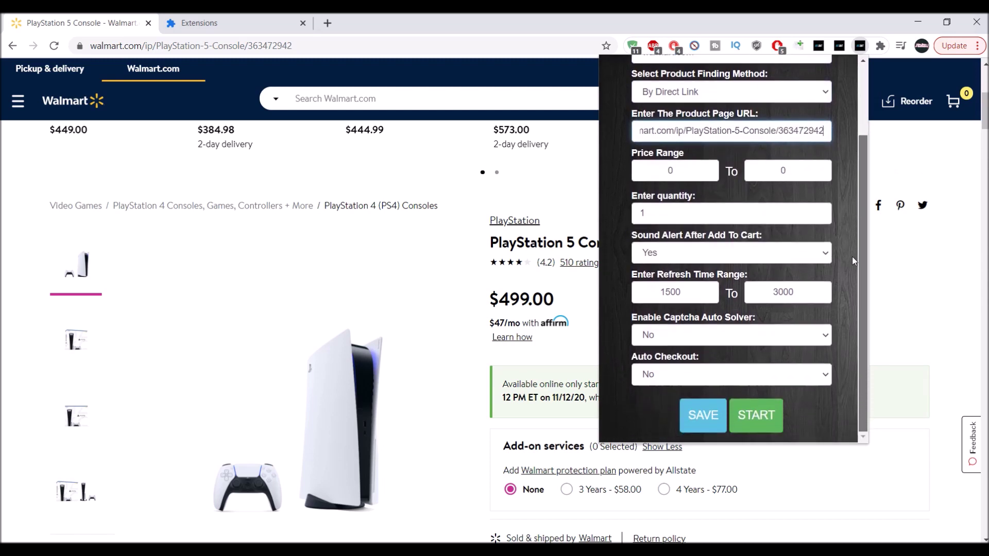
left_click(702, 418)
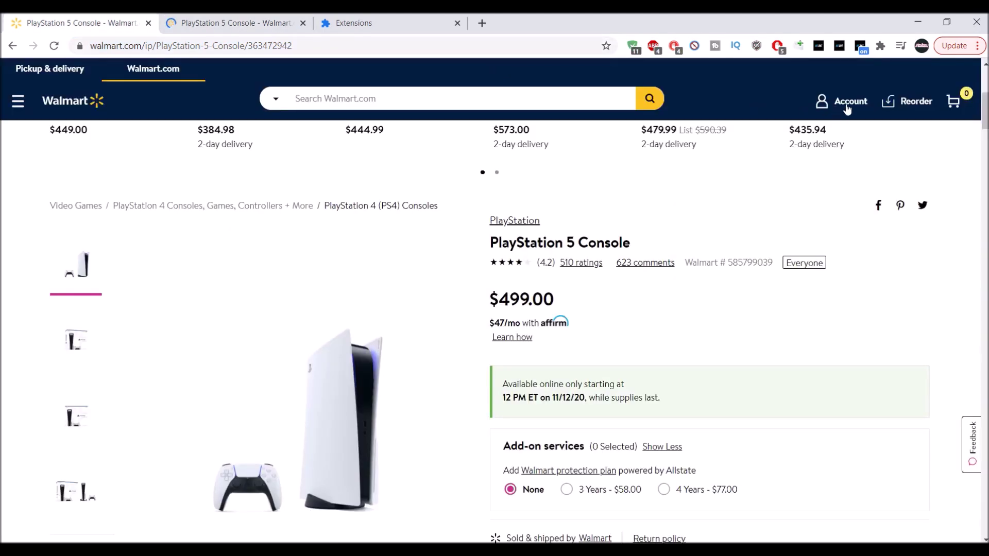
Open and close the Walmart account panel, then reopen Walmart Bot's saved PS5 settings
left_click(846, 105)
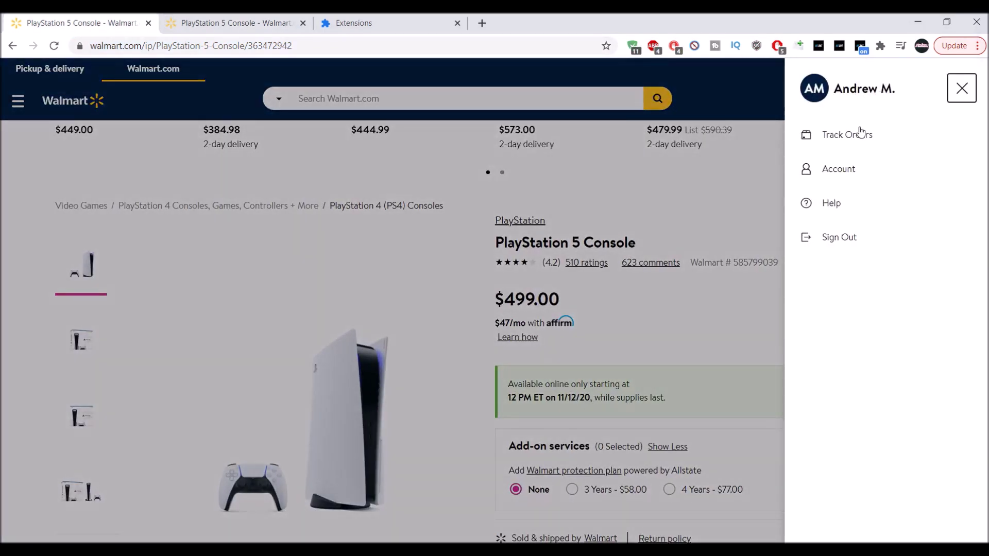
left_click(961, 90)
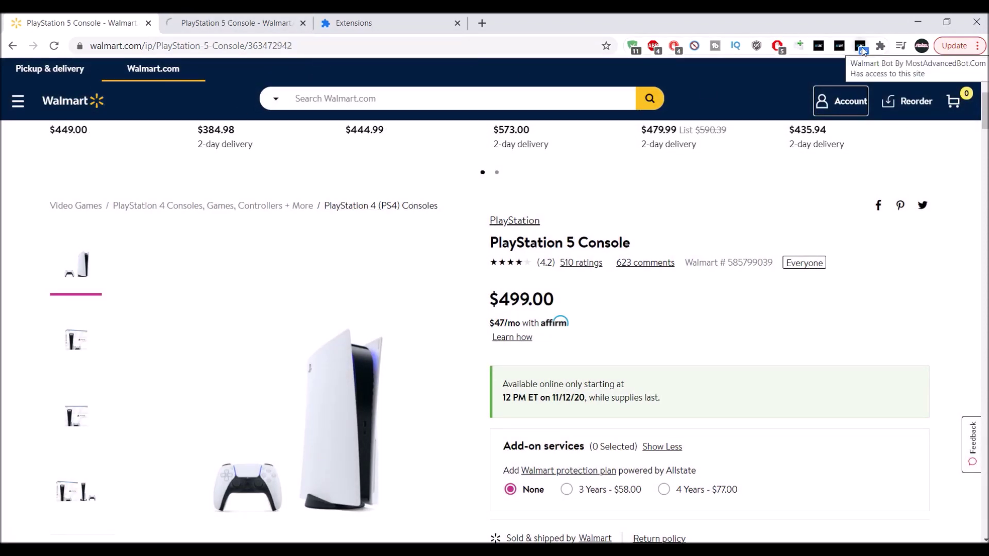
left_click(860, 47)
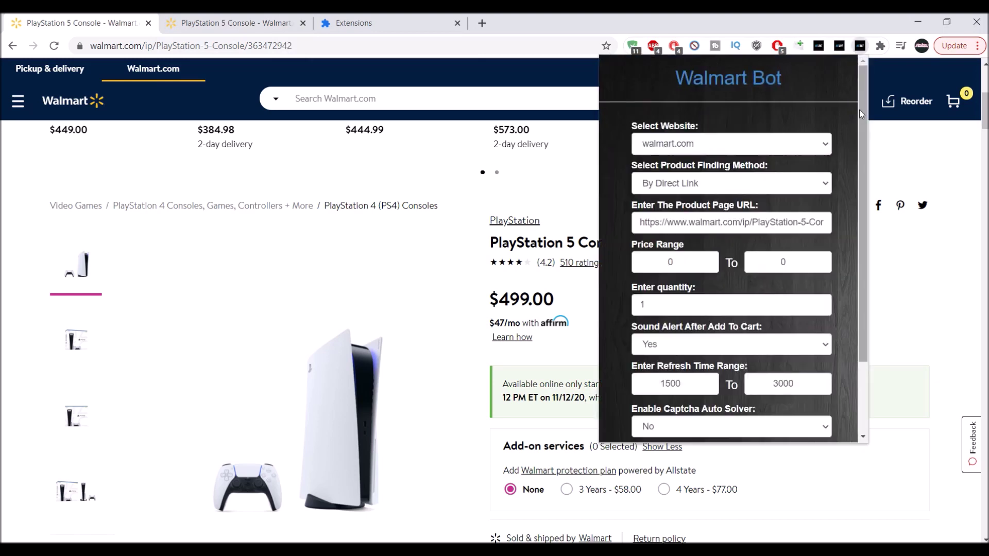
left_click_drag(859, 110, 853, 130)
scroll(850, 154, "down", 2)
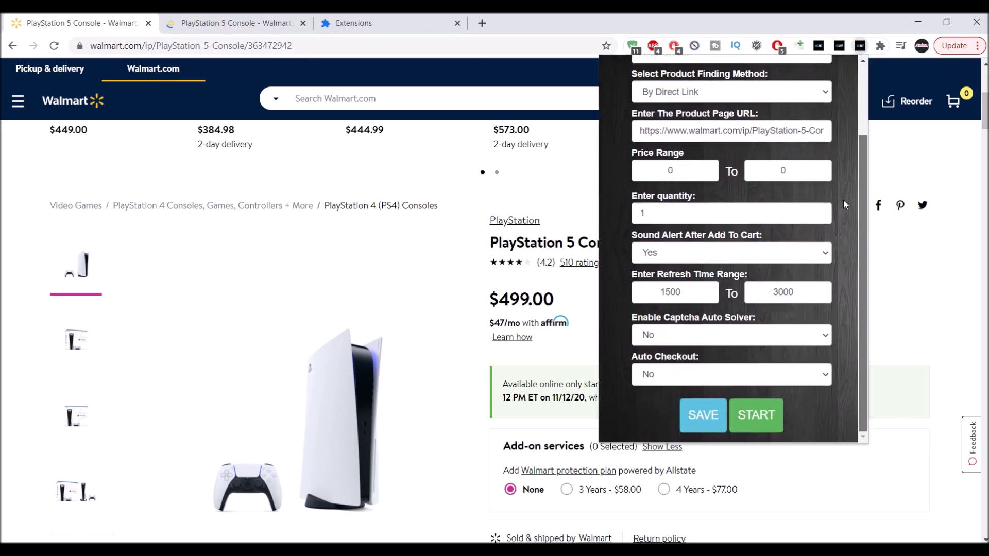
scroll(842, 193, "up", 3)
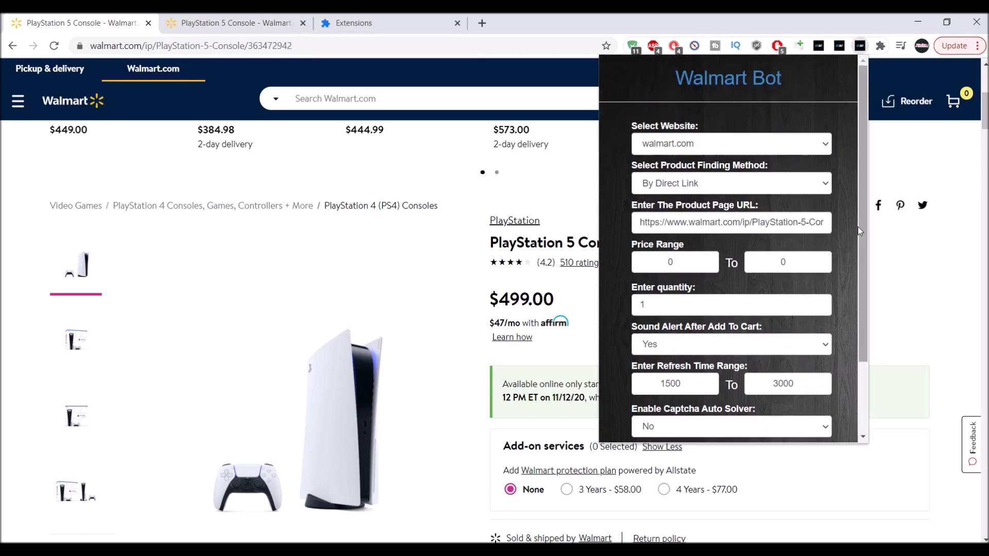
left_click_drag(860, 225, 846, 338)
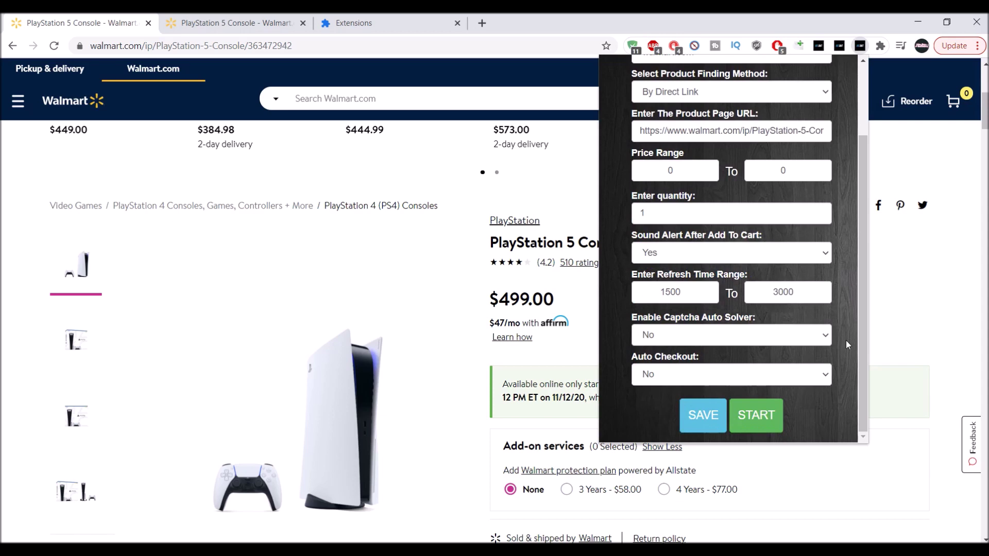